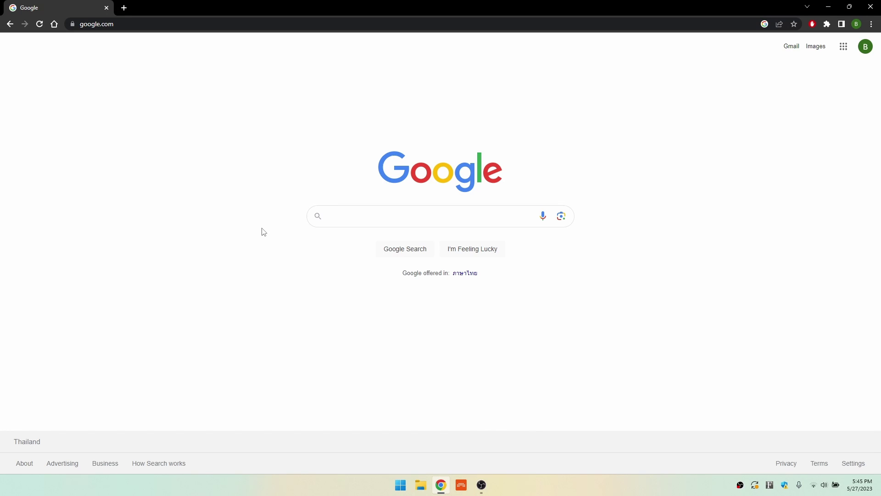
Run a Google search for 'davinci resolve'
click(422, 214)
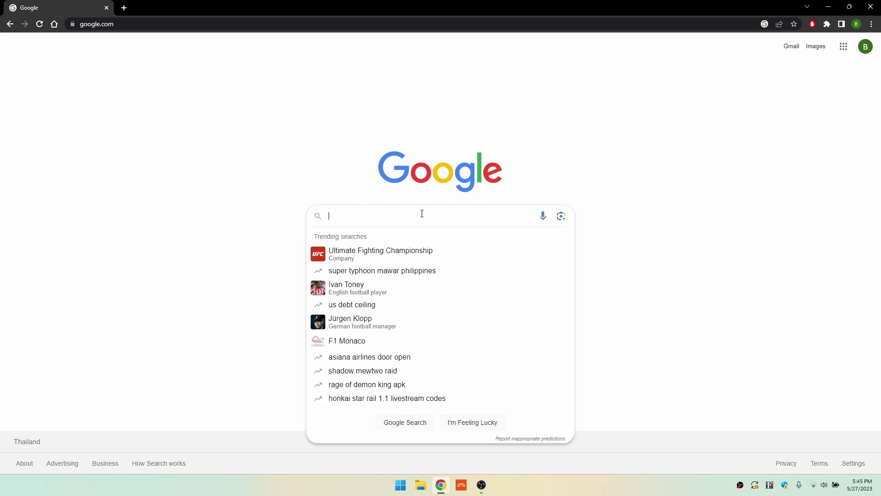
text(davinci s)
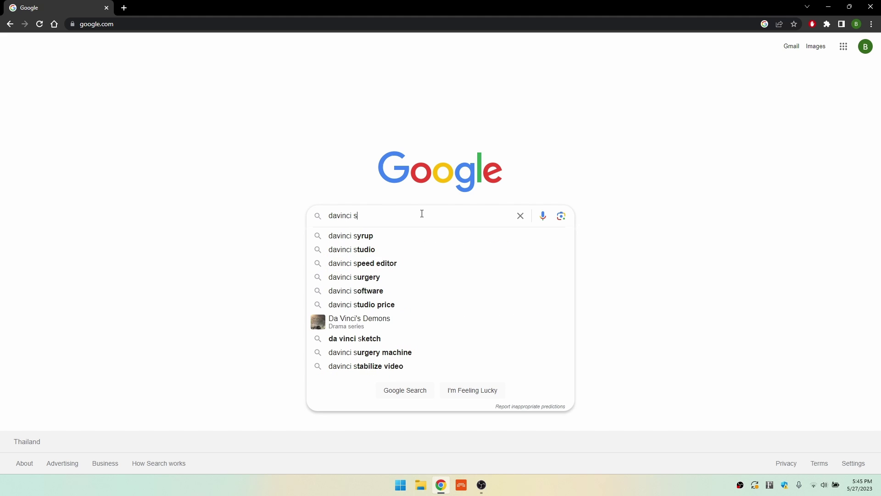
key(BackSpace)
text(resovle)
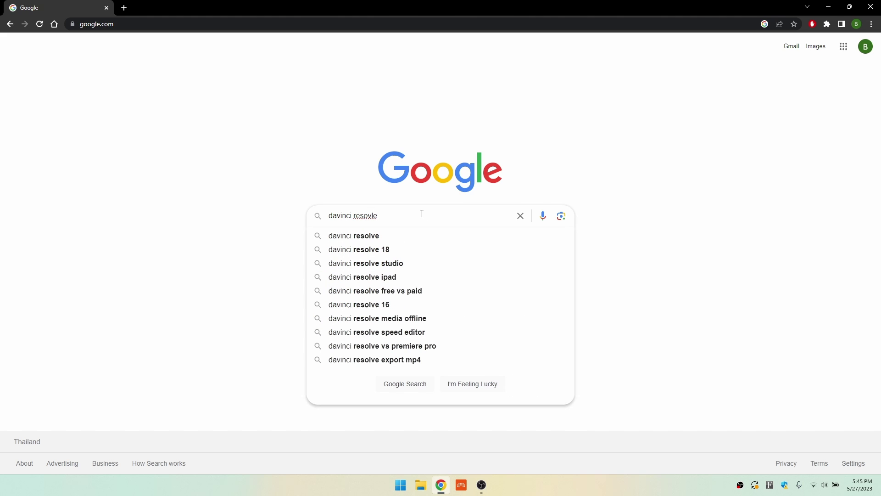
key(Return)
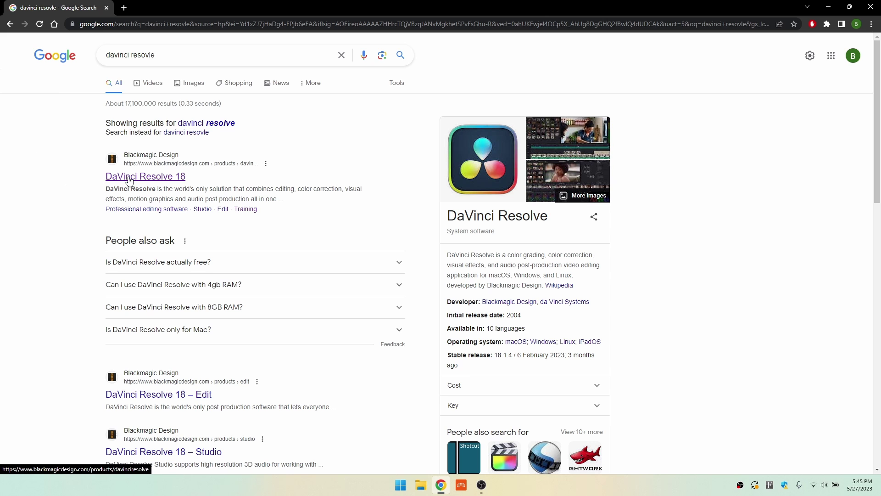
Open the official DaVinci Resolve 18 result on the Blackmagic Design site
click(150, 181)
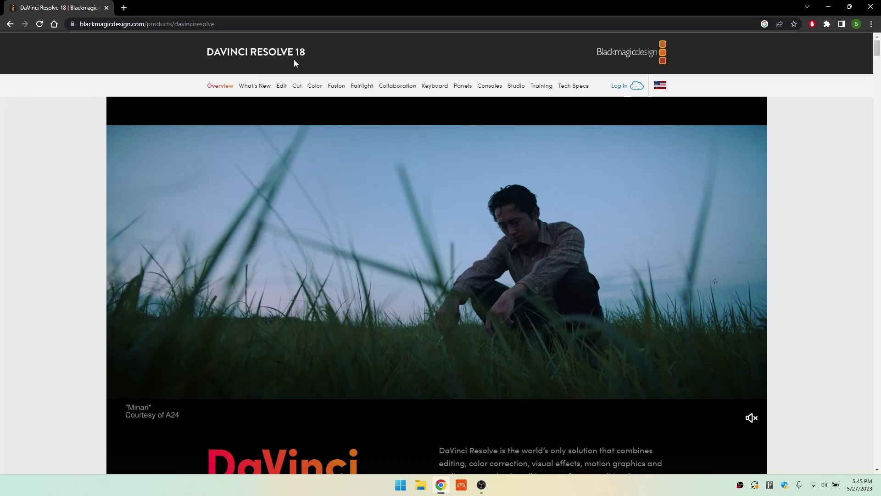
scroll(32, 324, down, 2)
scroll(31, 328, down, 1)
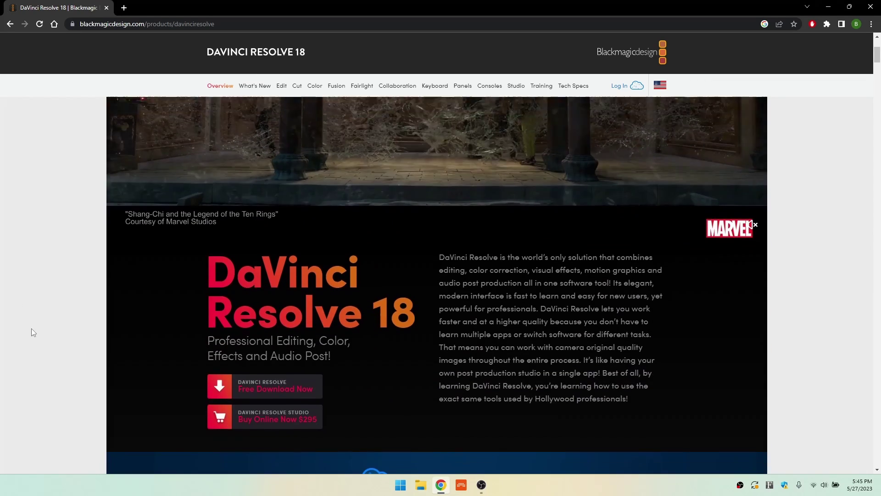
scroll(31, 329, down, 1)
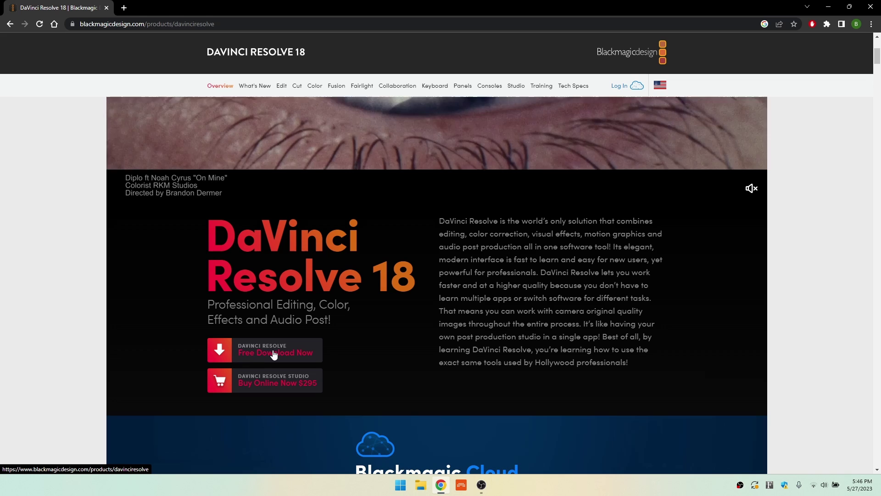
click(265, 353)
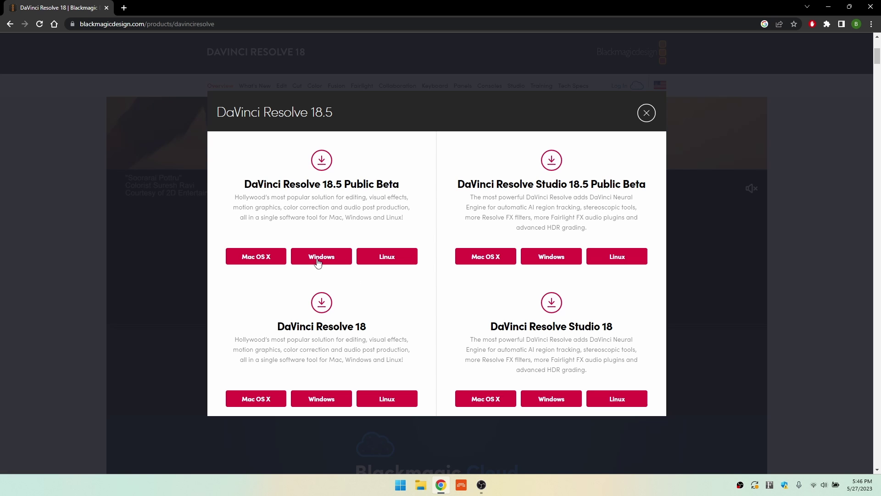
key(Escape)
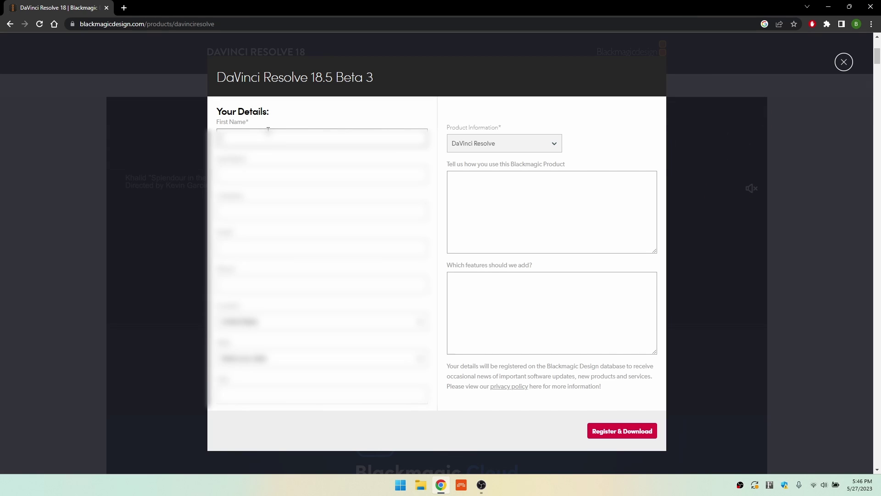
Enter first name, last name and email in the Beta 3 form, autofilling the remaining contact fields
key(Tab)
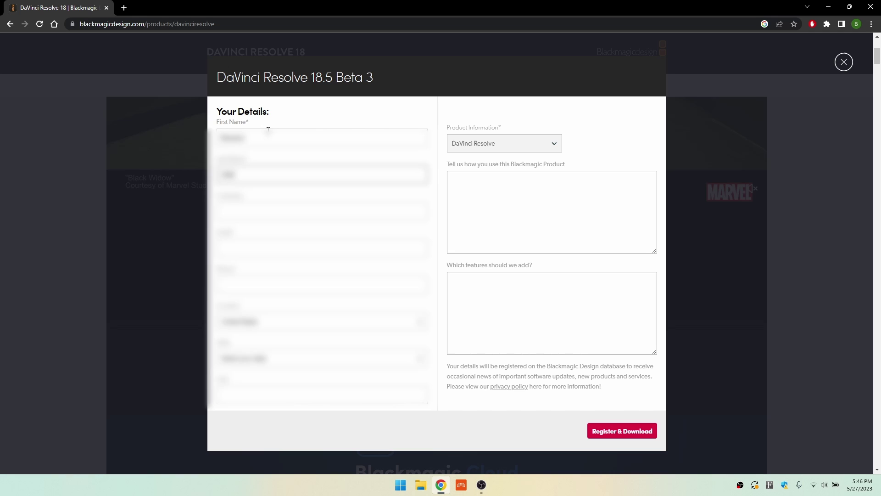
key(Tab)
key(Tab)
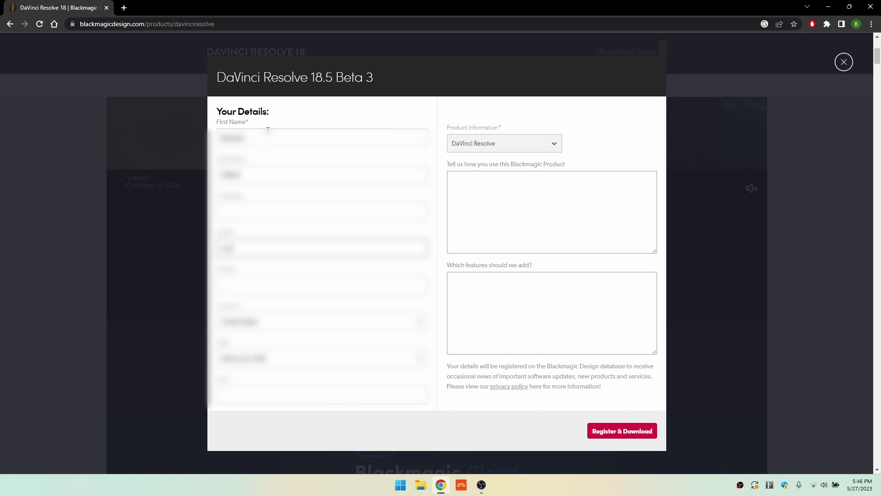
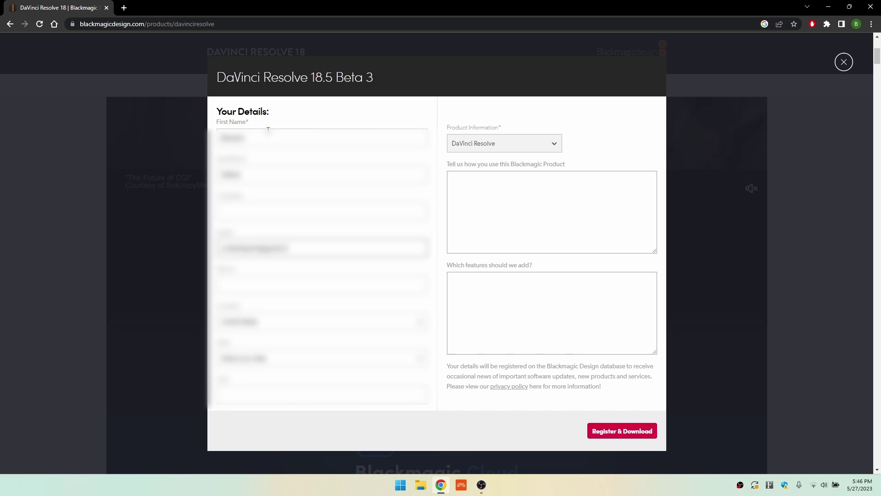
click(391, 430)
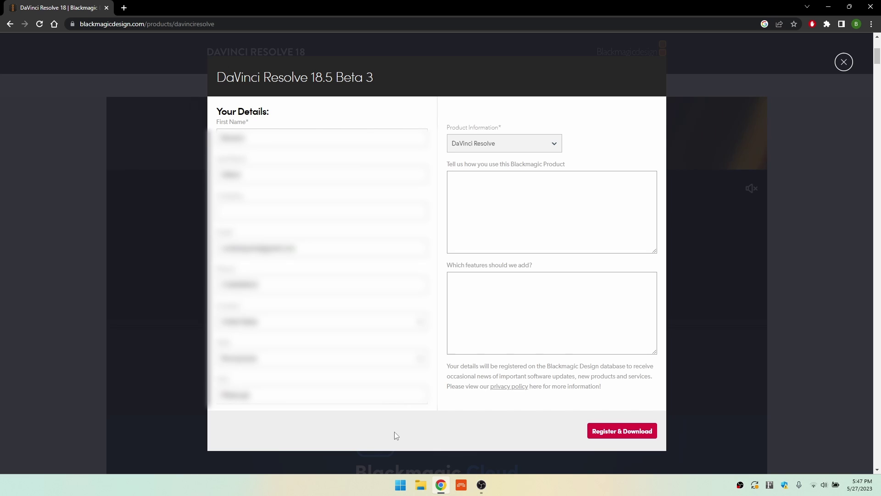
Submit Register & Download and view the Windows zip's progress in Chrome's Downloads page
click(619, 431)
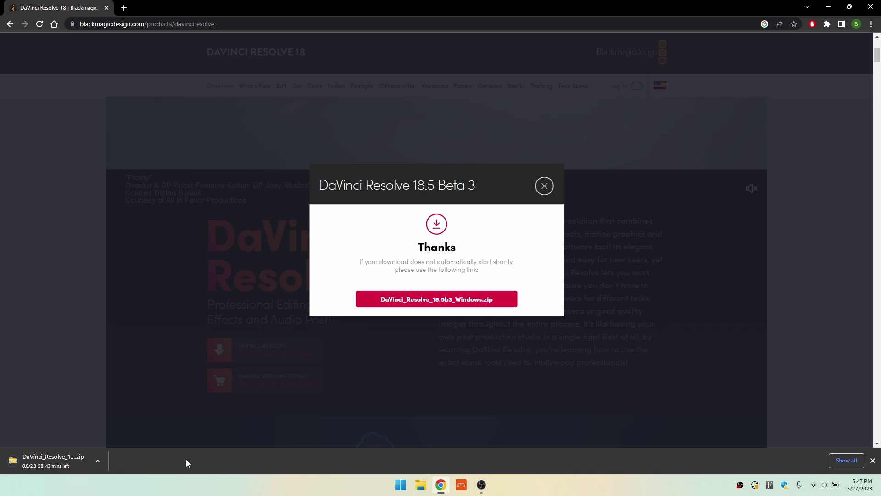
click(845, 462)
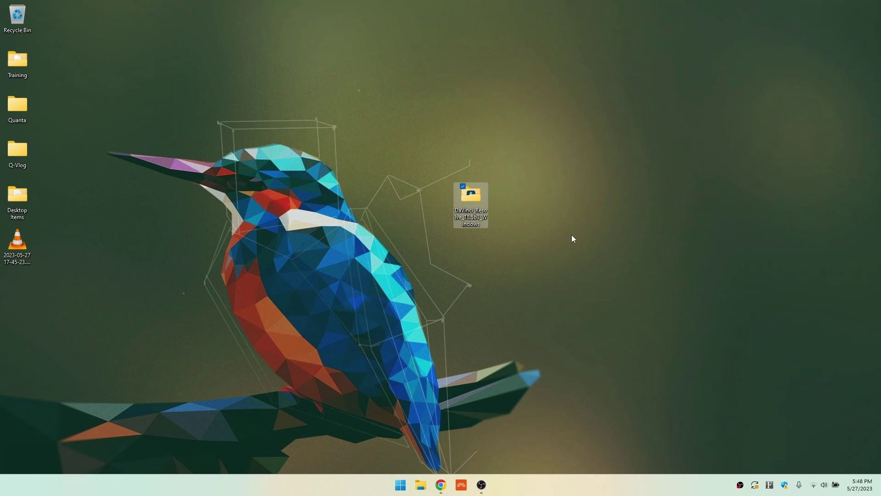
Run the DaVinci Resolve installer from the DaVinci_Resolve_18.5b3_Windows folder, then close Explorer
right_click(473, 202)
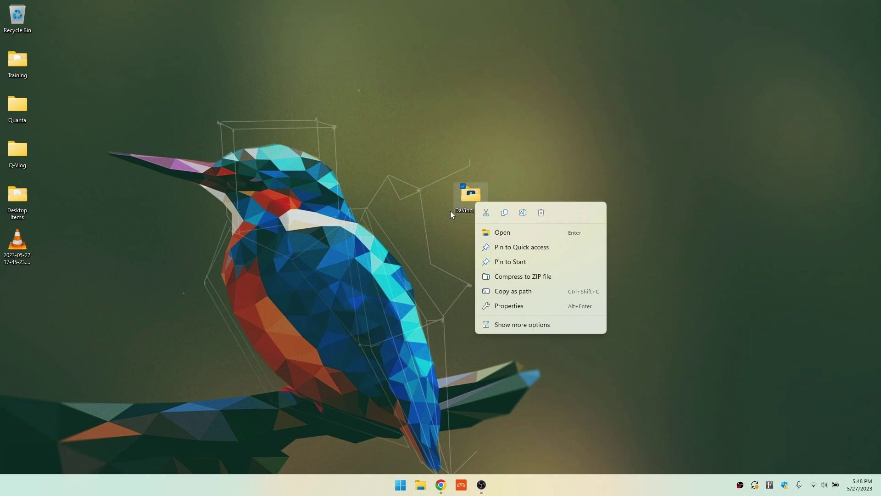
click(399, 177)
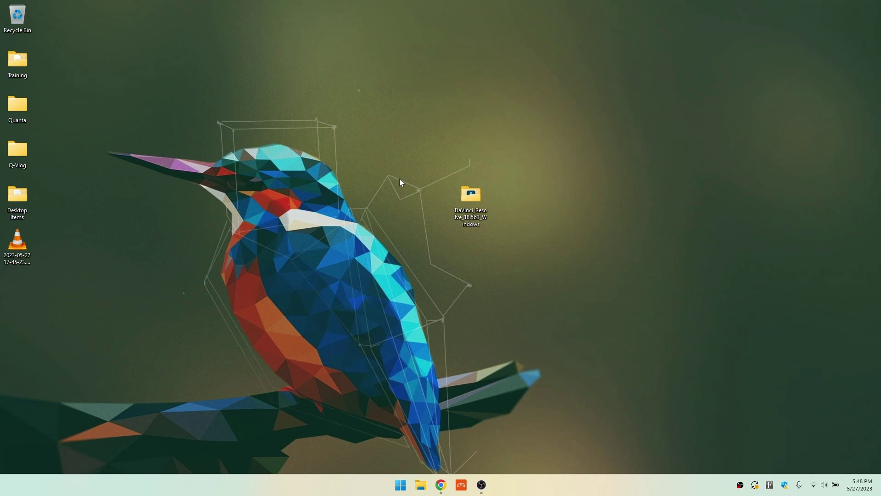
double_click(471, 198)
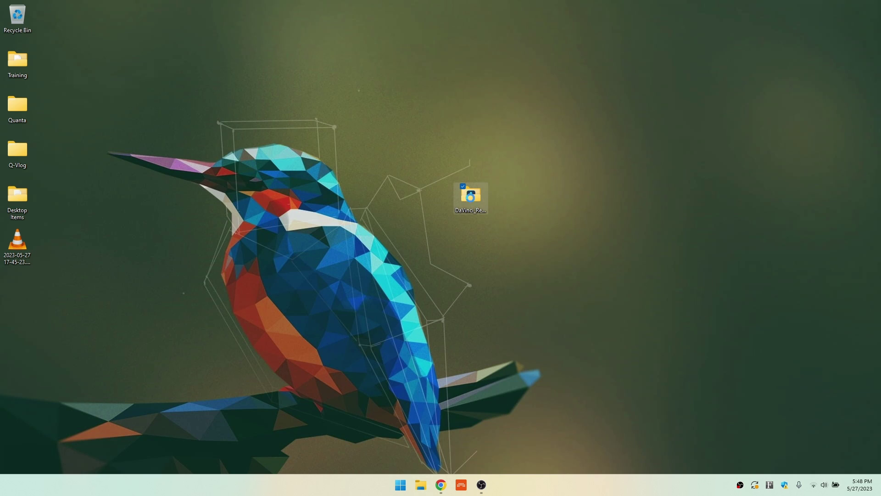
click(385, 220)
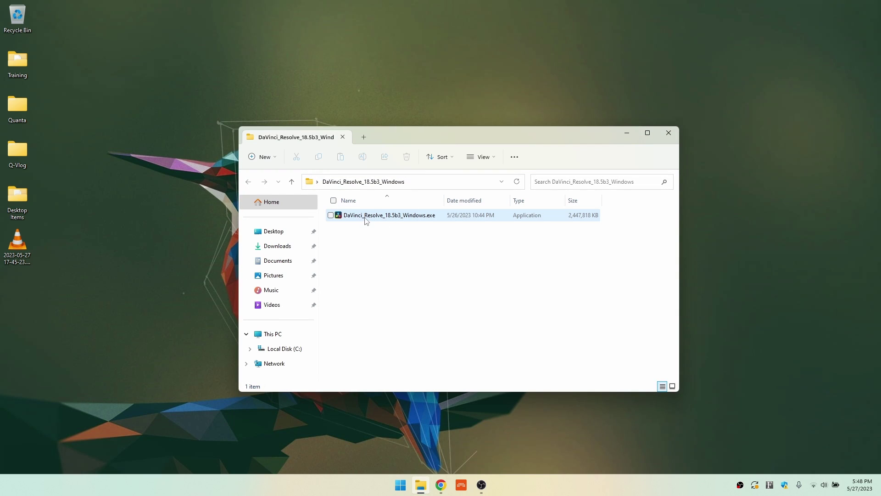
click(365, 219)
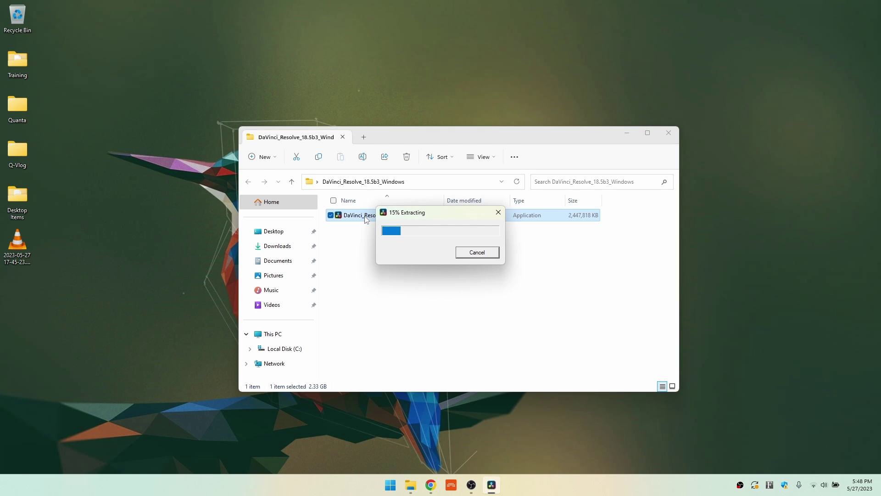
click(667, 133)
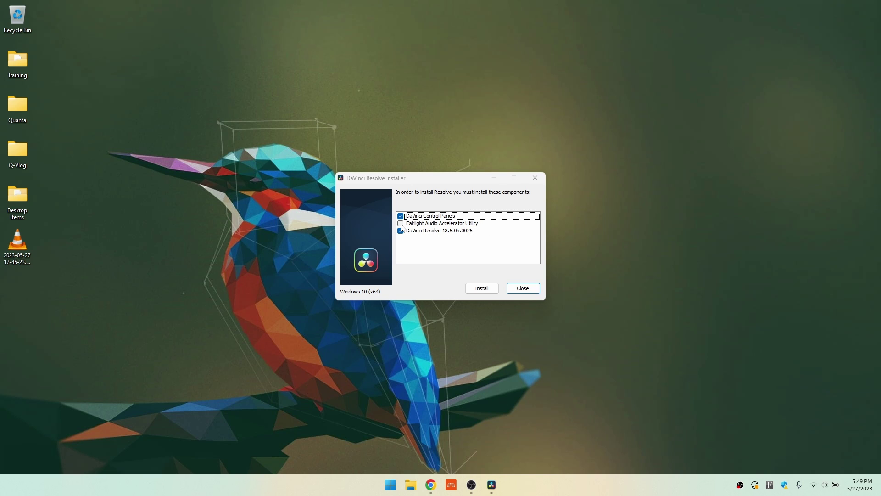
Tick the Fairlight Audio Accelerator Utility and install all three components
click(401, 223)
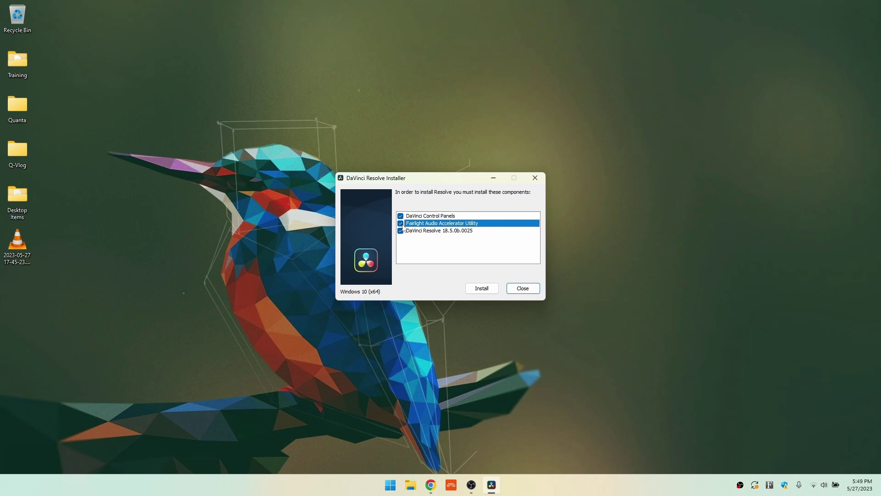
click(483, 288)
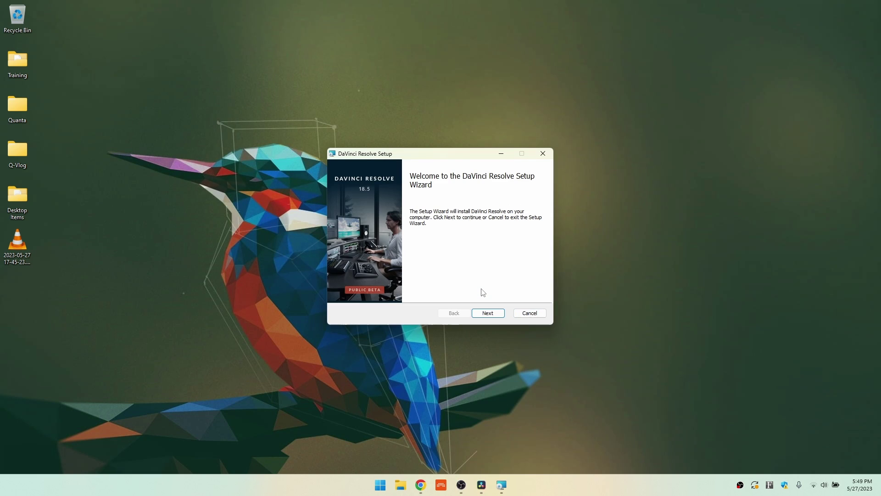
Accept the license and install DaVinci Resolve to the default Program Files folder
click(488, 315)
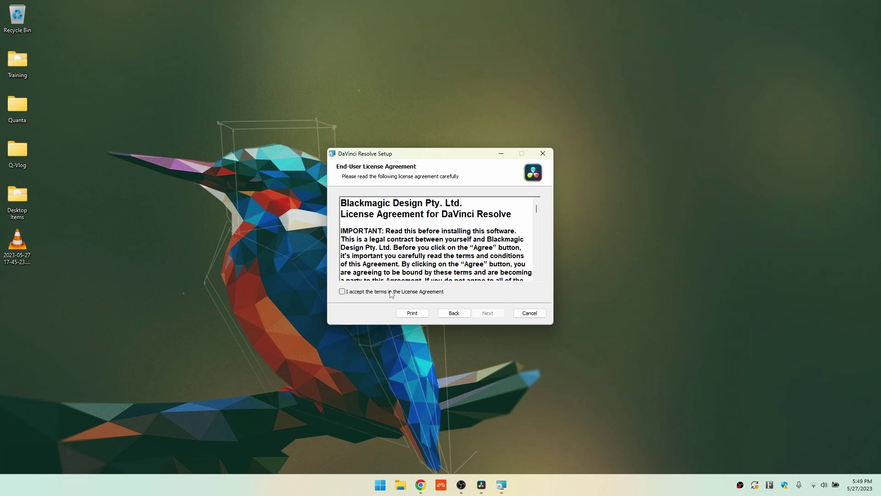
click(393, 291)
click(487, 313)
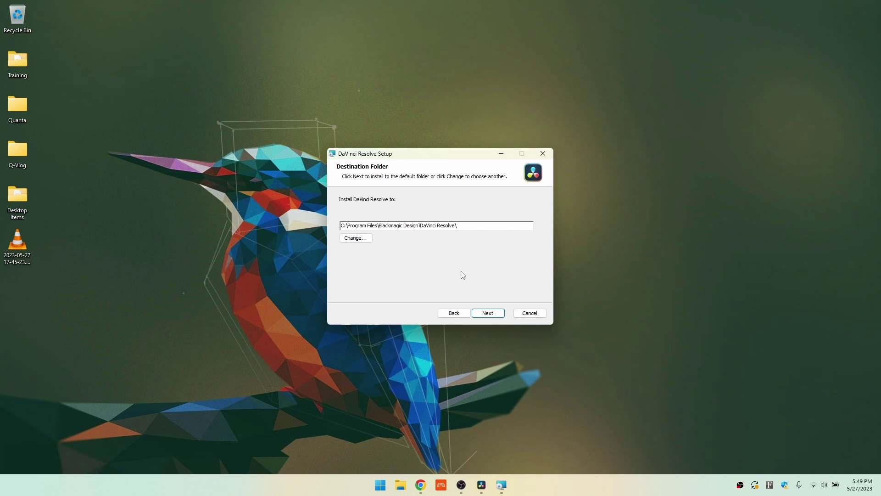
click(488, 313)
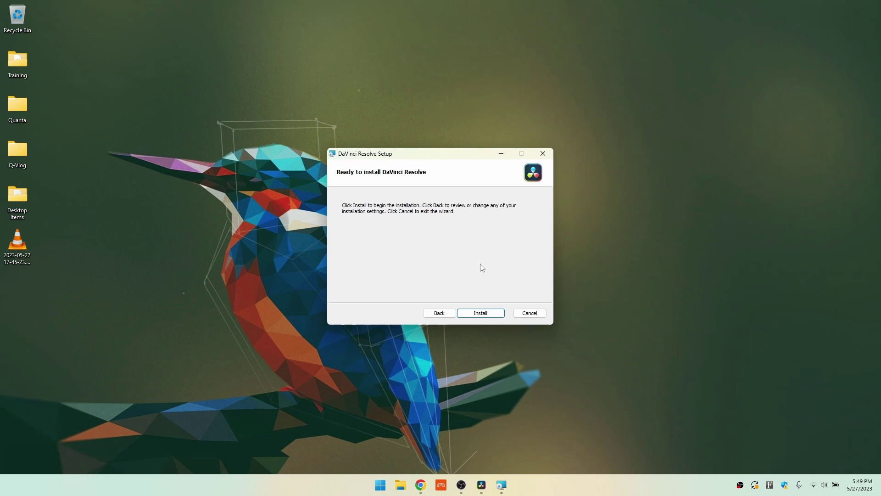
click(474, 311)
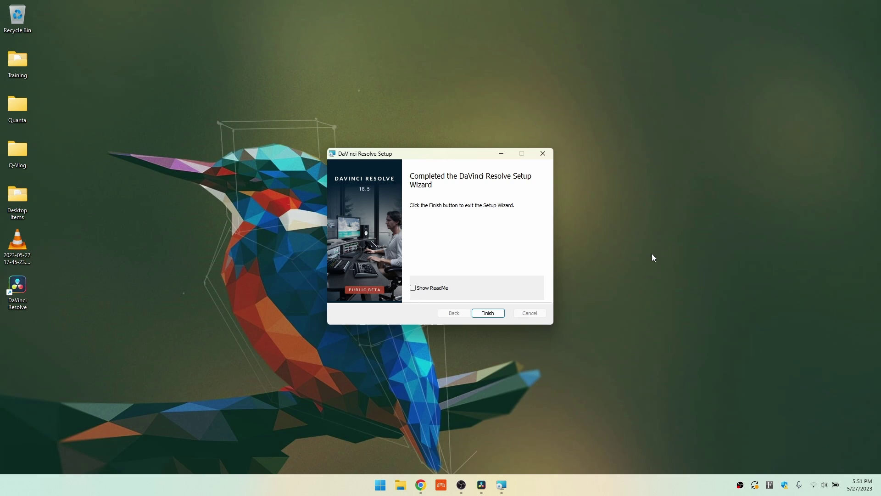
click(488, 314)
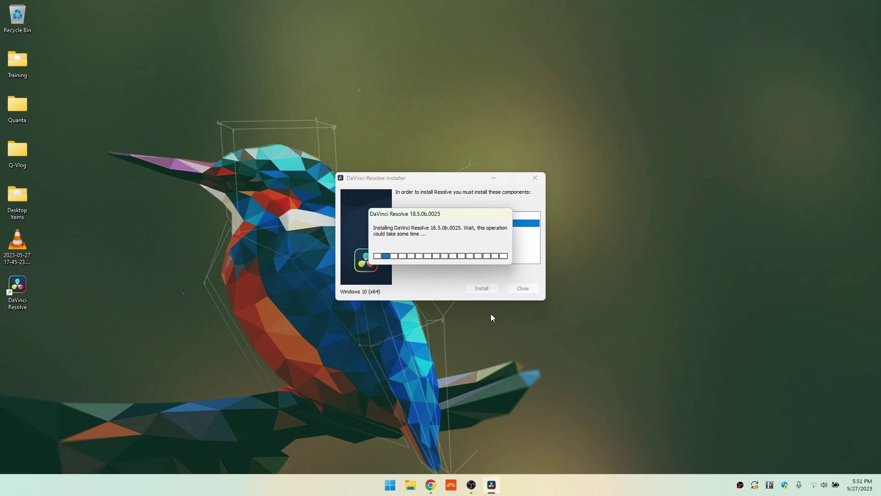
Move the extracted DaVinci_Resolve folder below the shortcut and launch DaVinci Resolve from it
click(459, 260)
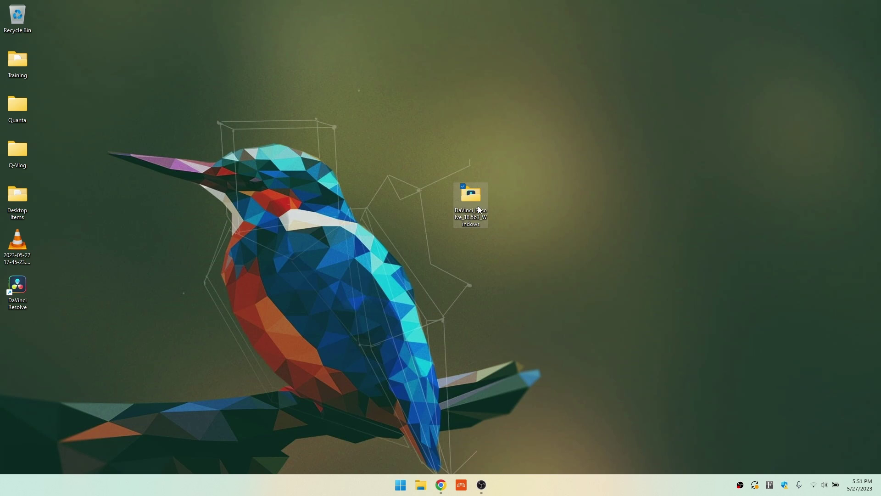
drag(473, 195, 23, 328)
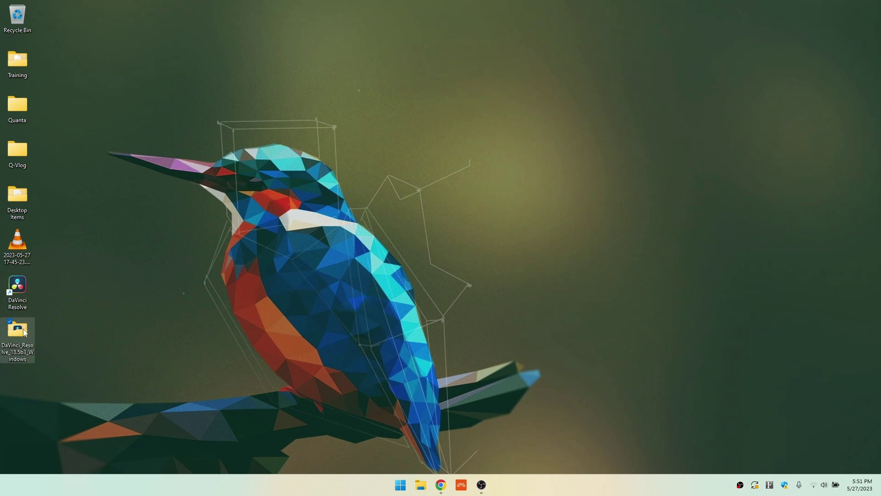
click(20, 290)
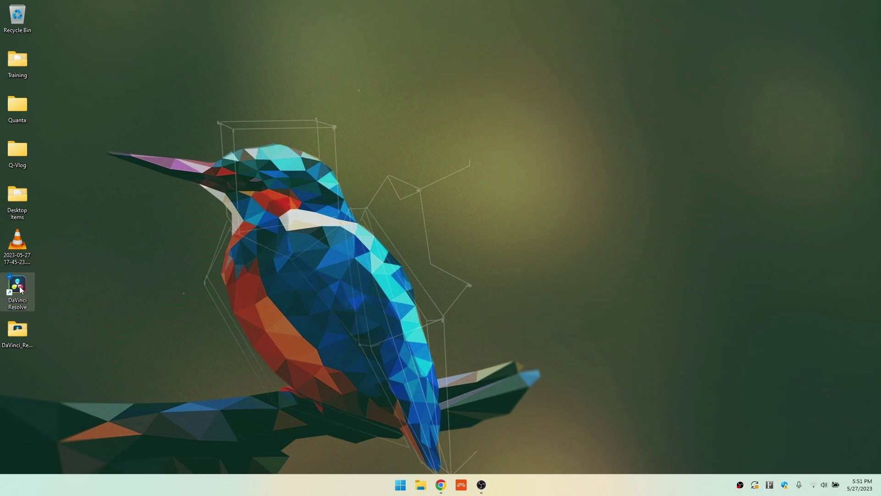
double_click(20, 290)
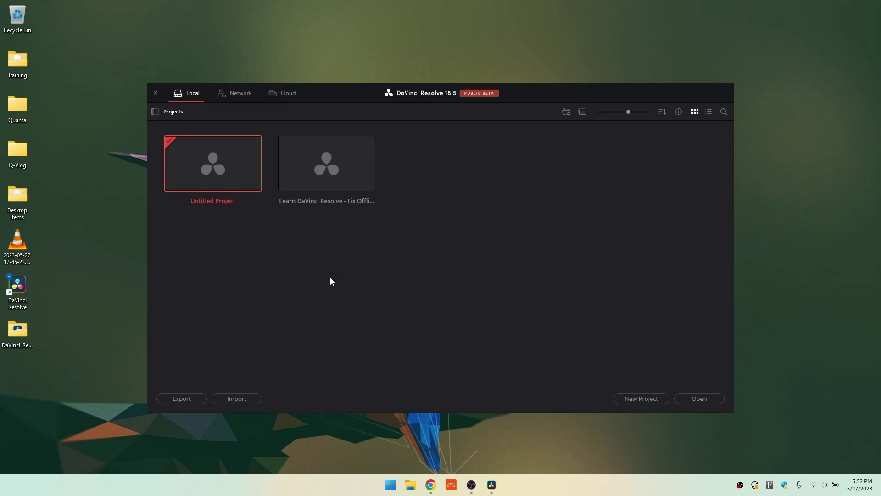
Open Untitled Project from the Project Manager
double_click(211, 166)
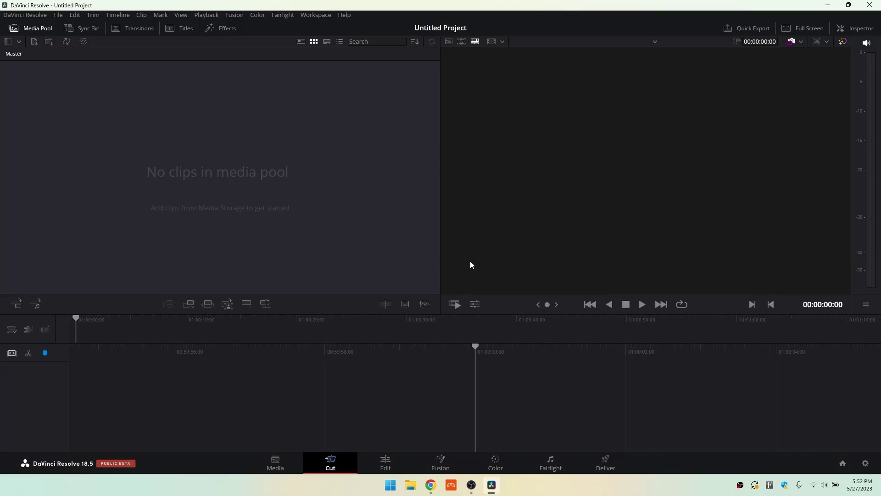